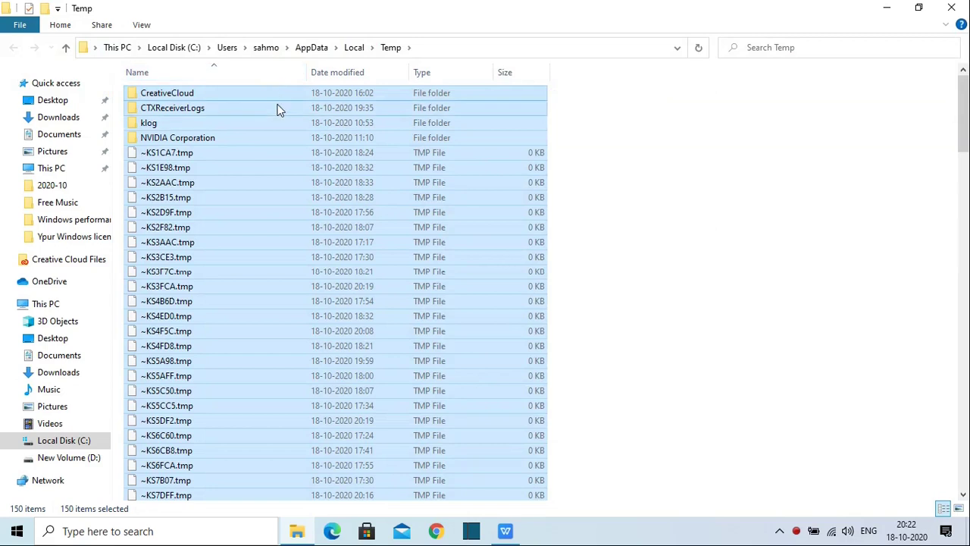
Delete all selected files and folders in the Temp folder, skipping every item that is in use
key(Delete)
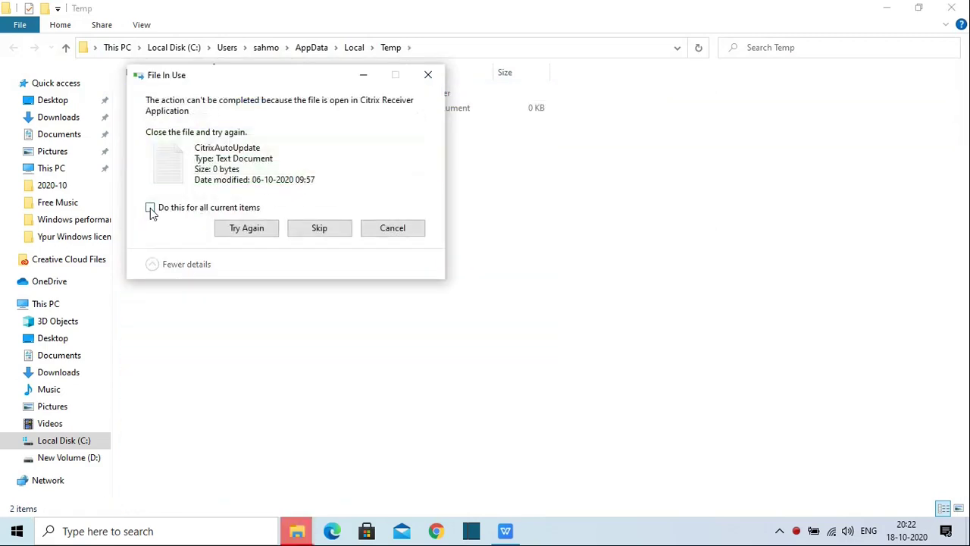
click(151, 209)
click(318, 229)
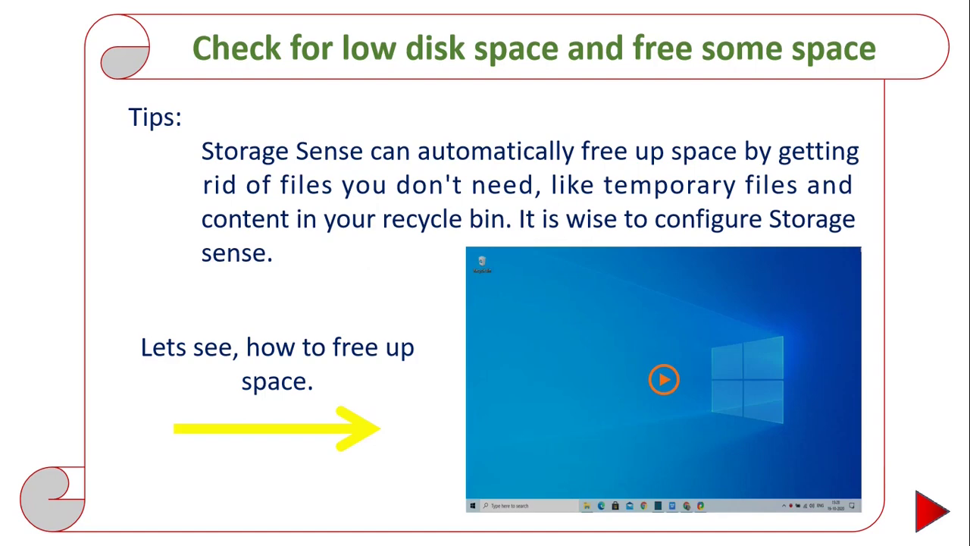
mouse_move(675, 504)
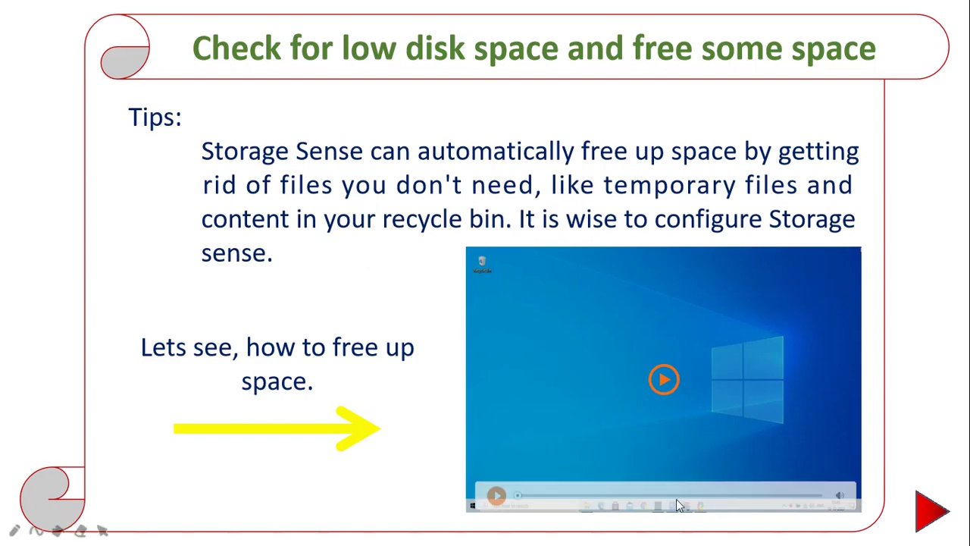
click(664, 409)
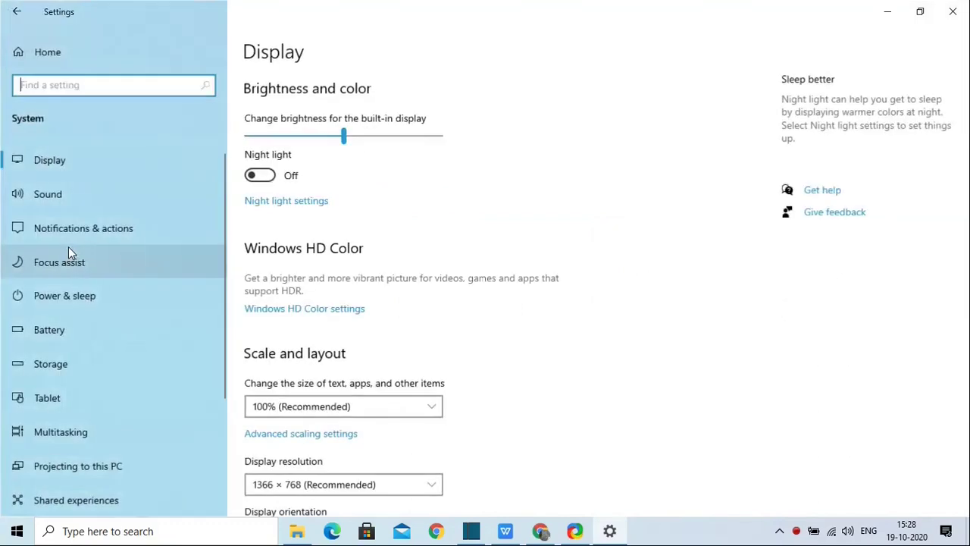
Open the Storage settings and bring up the removable temporary files on Local Disk (C:)
click(50, 364)
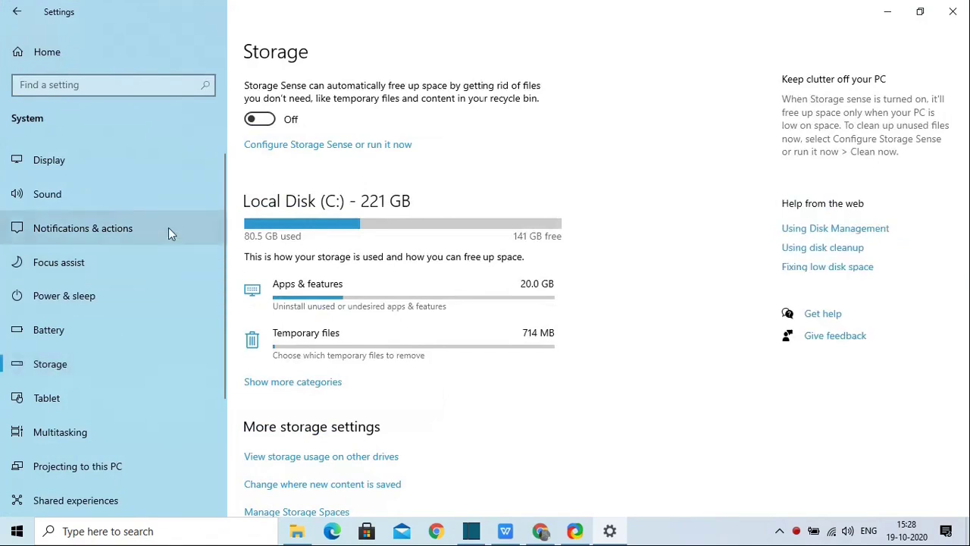
scroll(303, 243, down, 1)
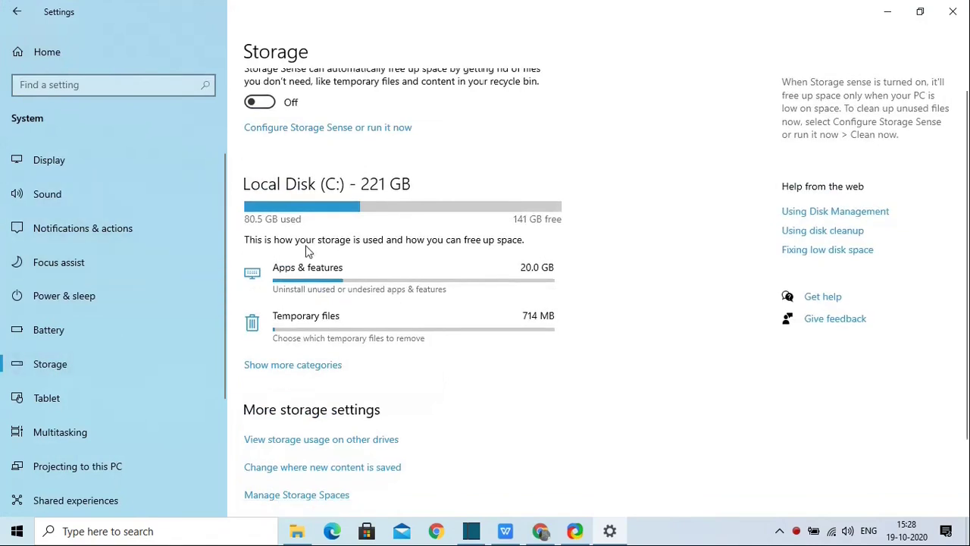
scroll(307, 254, up, 1)
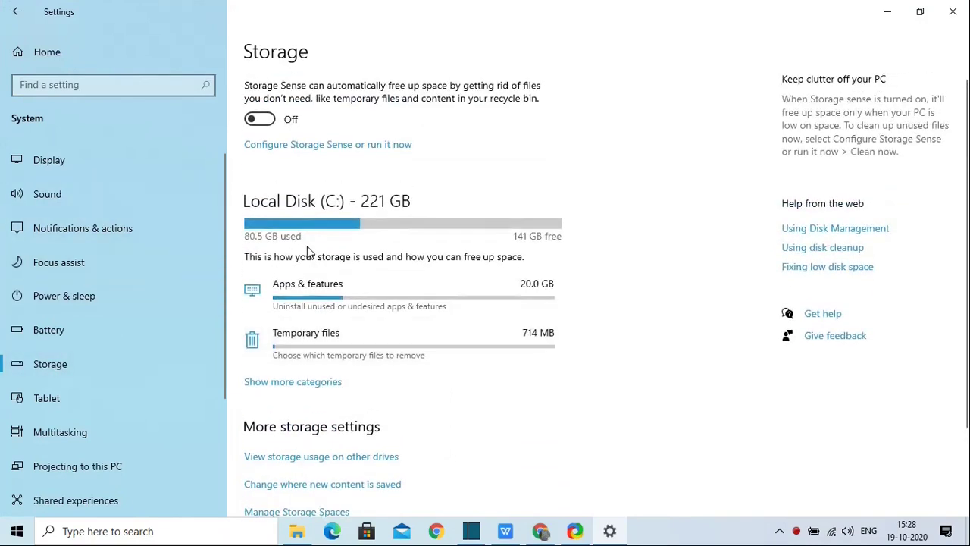
click(347, 346)
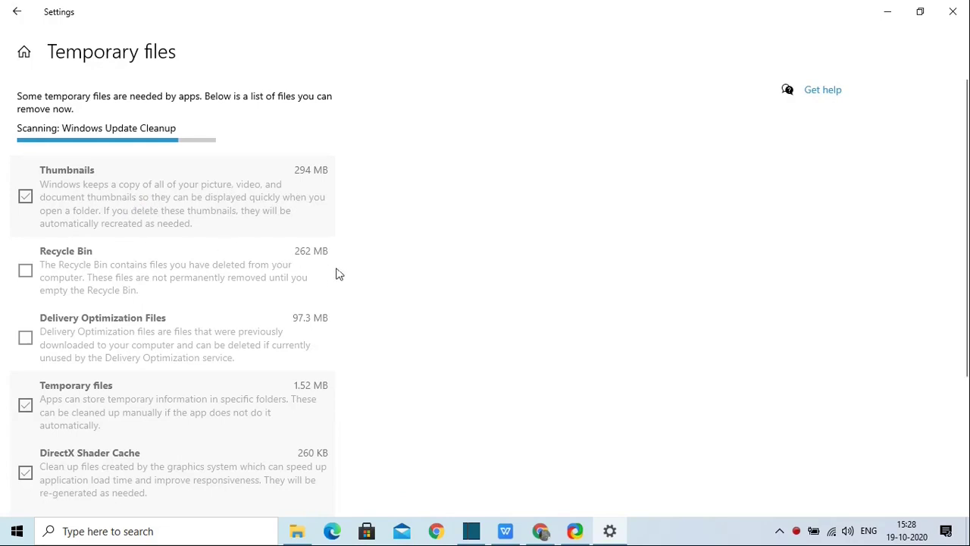
scroll(338, 274, down, 3)
scroll(333, 274, up, 3)
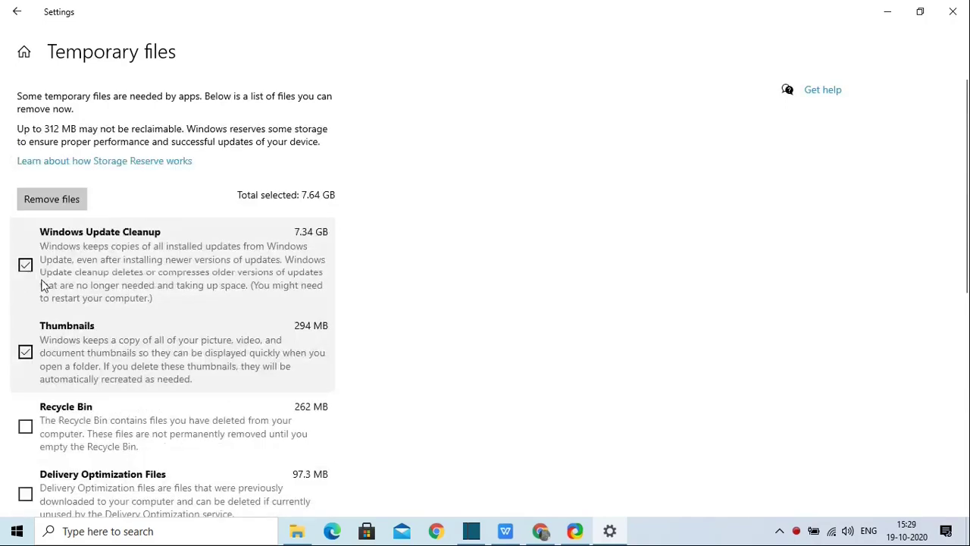
Include Recycle Bin and Delivery Optimization Files in the cleanup selection and remove the selected temporary files
scroll(59, 320, down, 3)
click(26, 227)
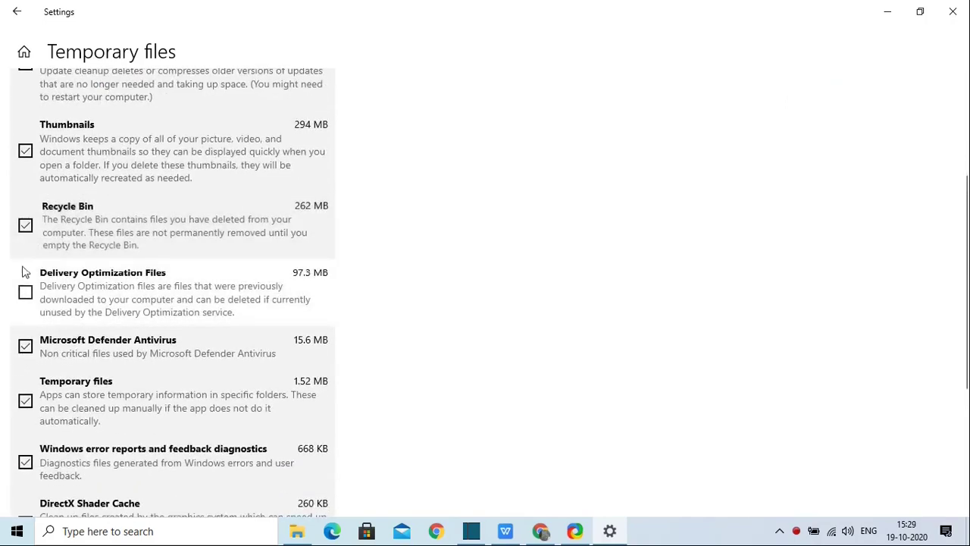
click(28, 289)
scroll(97, 283, down, 3)
scroll(97, 283, up, 6)
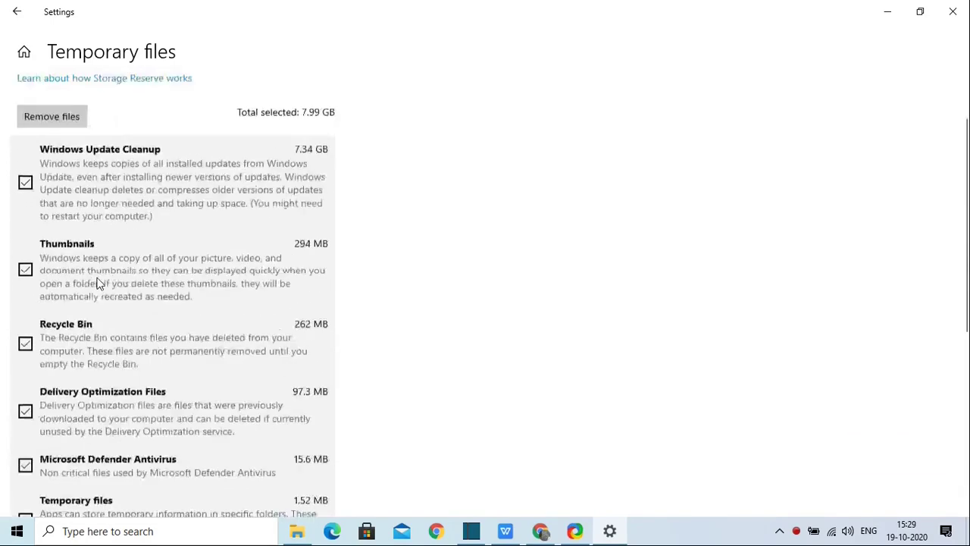
click(41, 199)
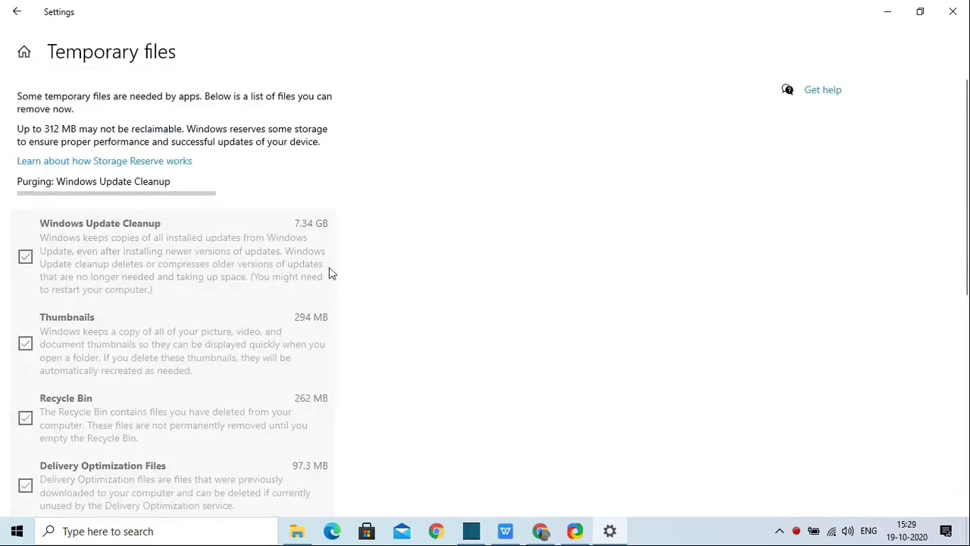
scroll(334, 274, down, 4)
scroll(332, 274, up, 4)
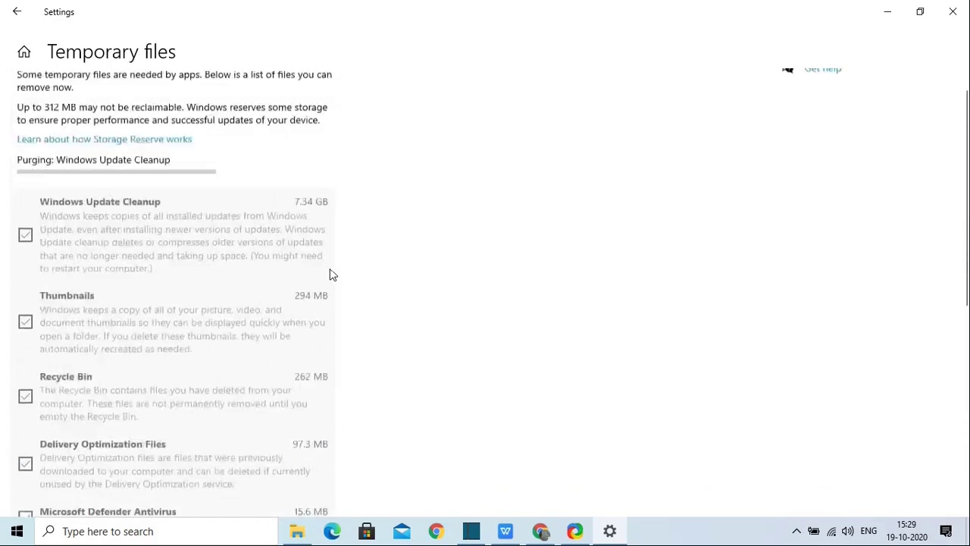
scroll(331, 273, down, 3)
scroll(329, 273, up, 3)
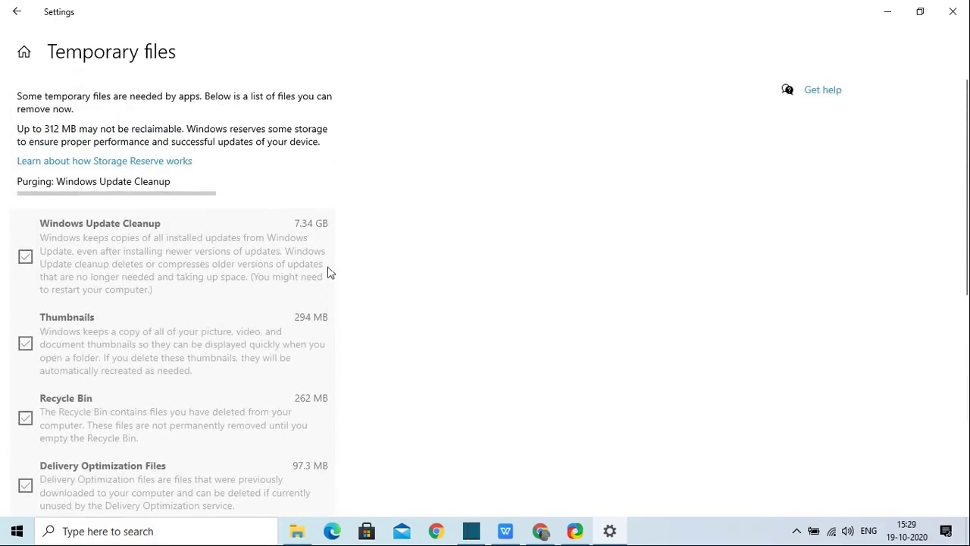
Return to the Storage settings, turn on Storage Sense and keep it set to run during low free disk space
click(13, 17)
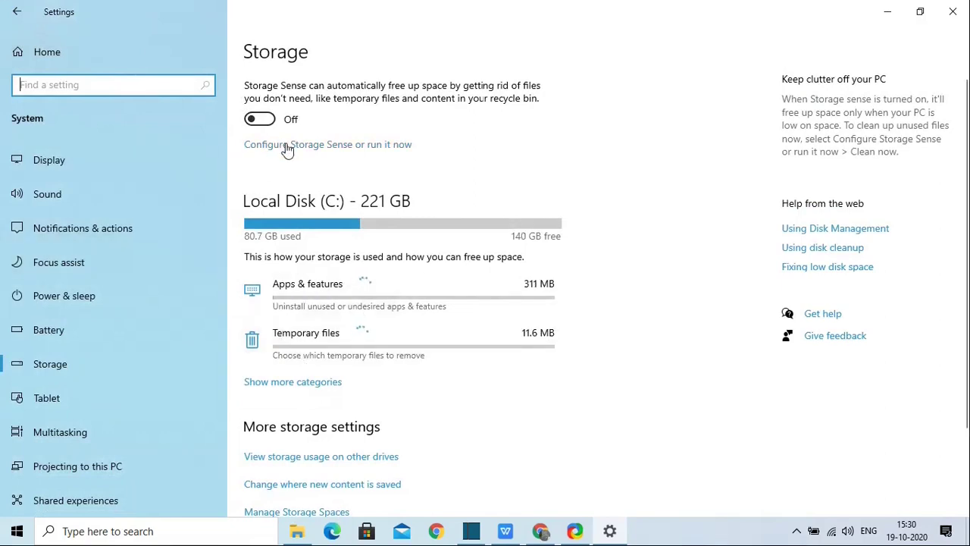
click(287, 146)
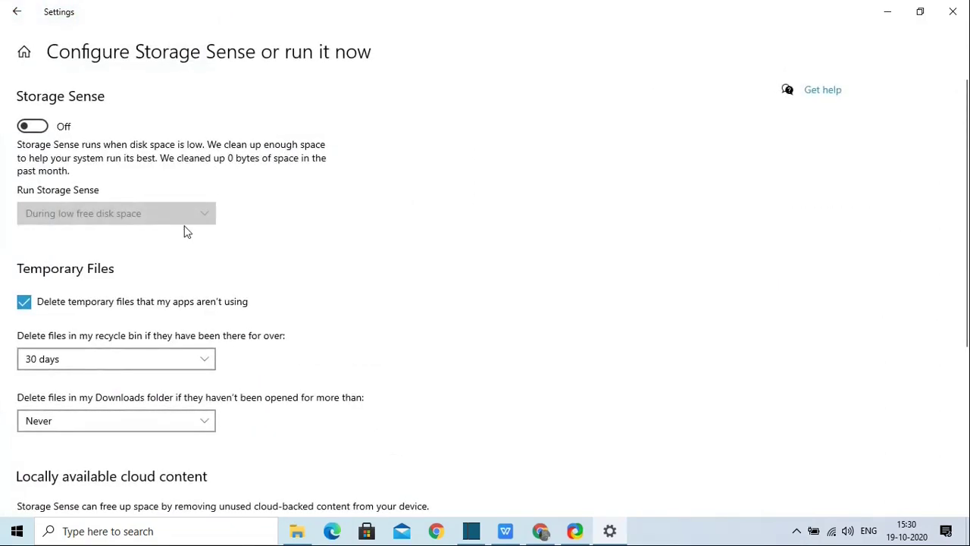
click(34, 125)
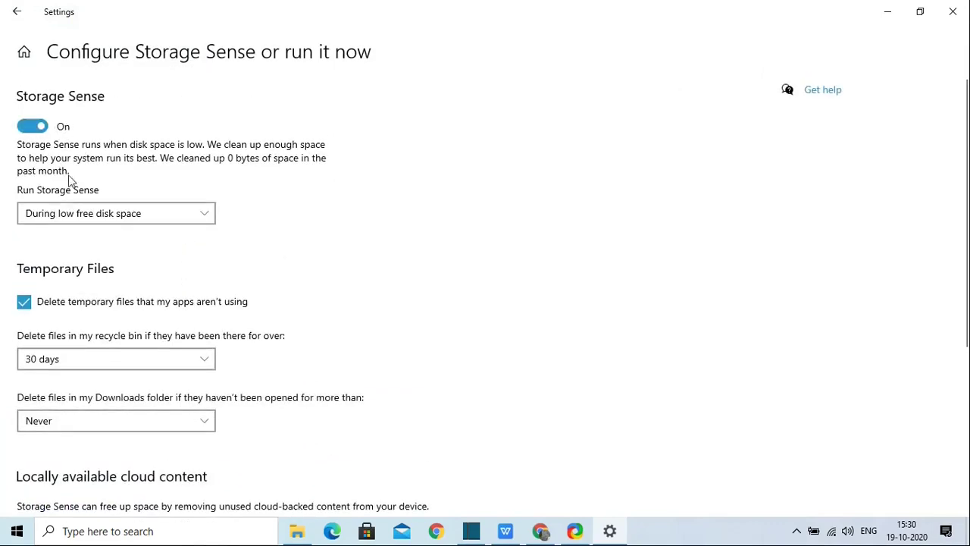
click(112, 216)
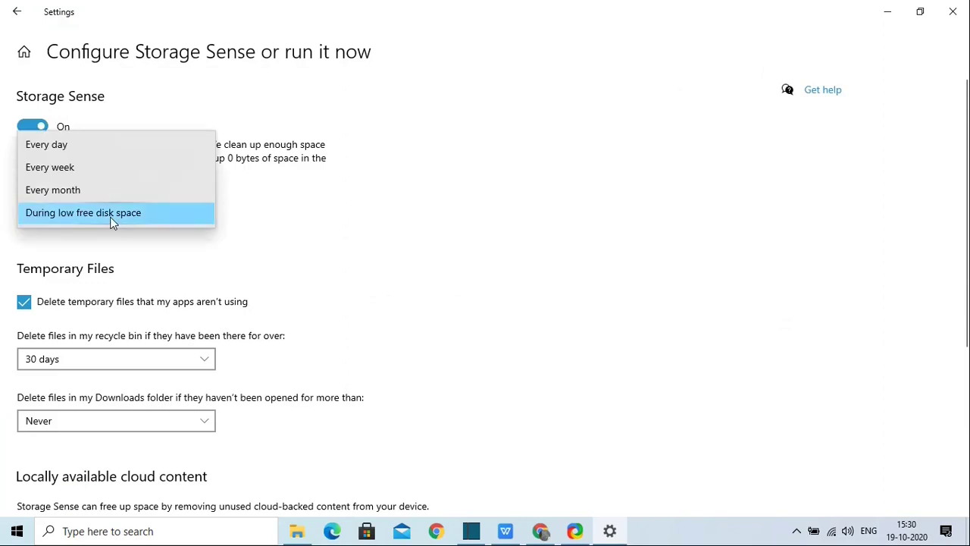
click(110, 216)
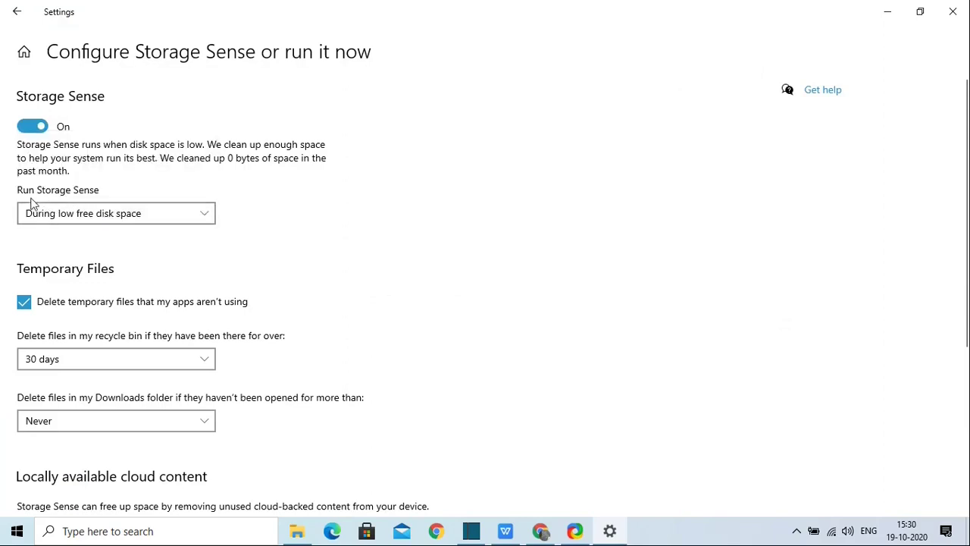
scroll(113, 250, down, 4)
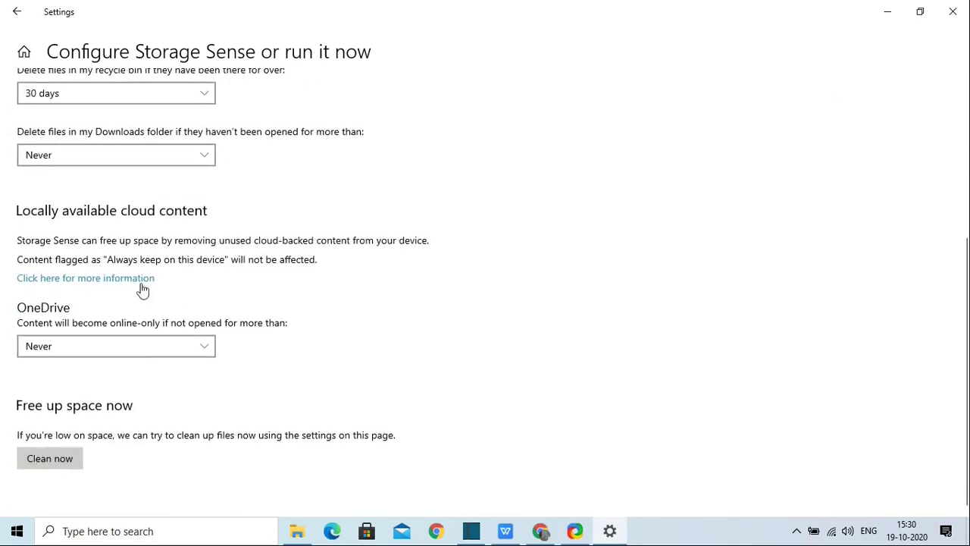
scroll(155, 330, up, 4)
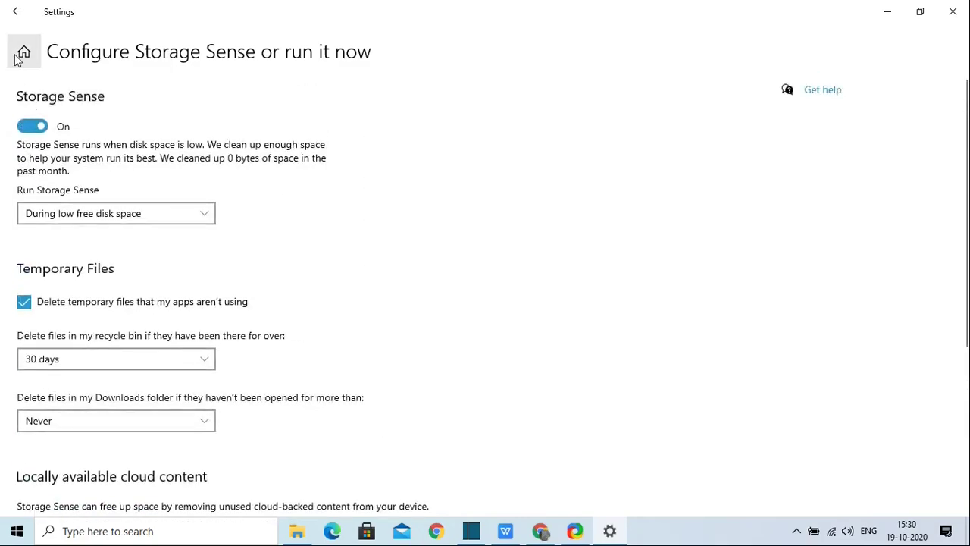
click(3, 18)
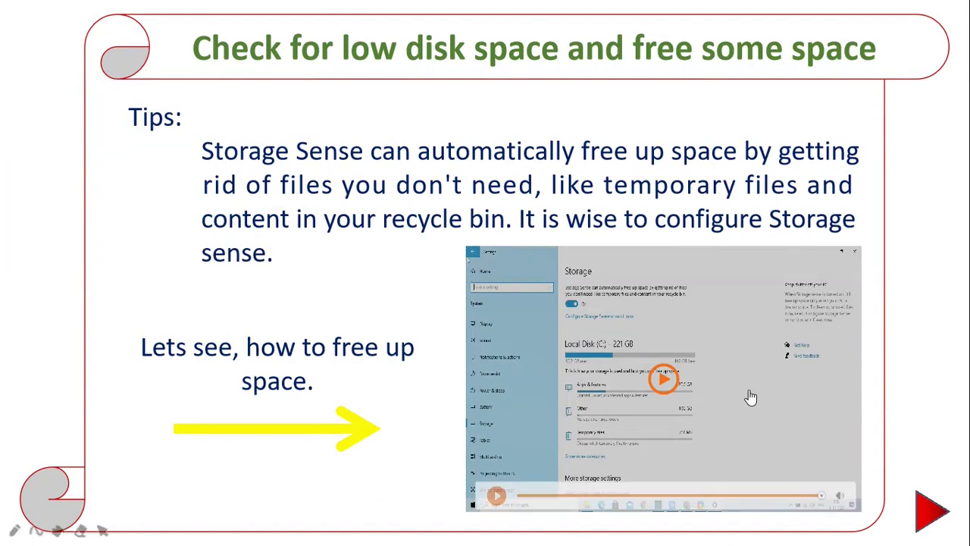
click(931, 514)
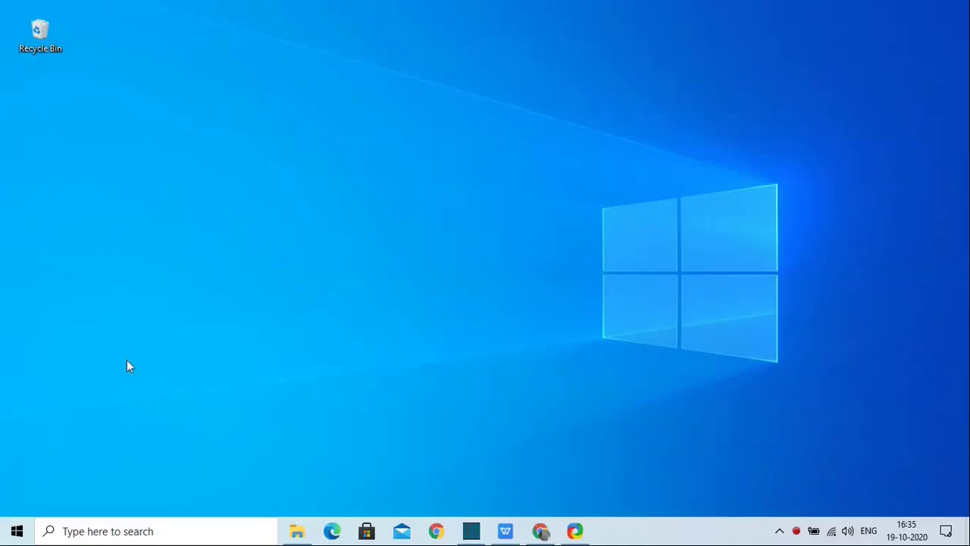
Open Optimize Drives from the system storage settings and optimize the New Volume (D:) drive
click(23, 532)
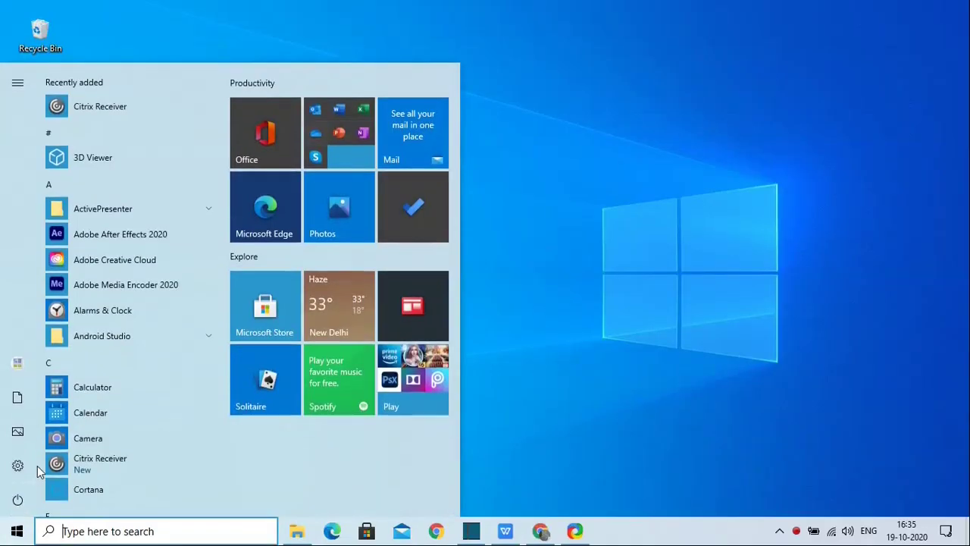
click(19, 468)
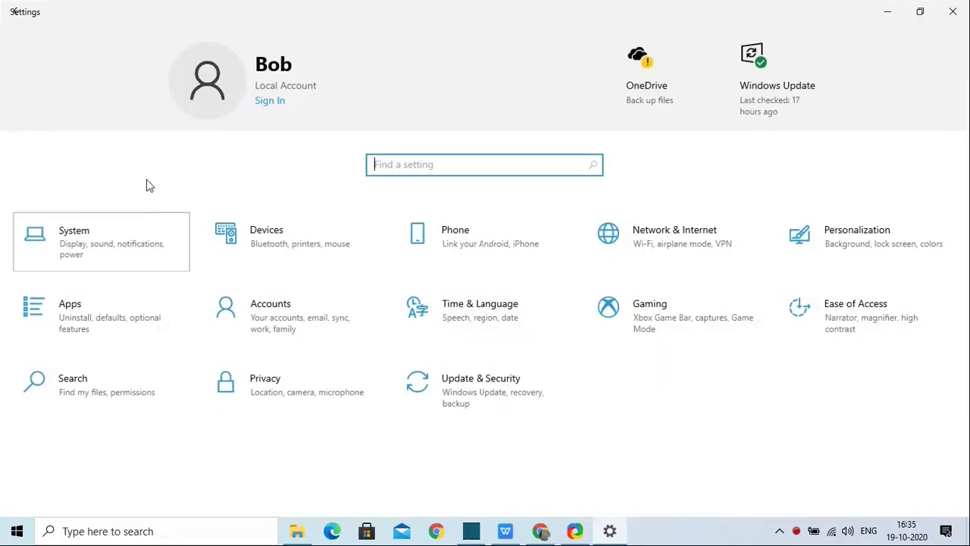
click(121, 240)
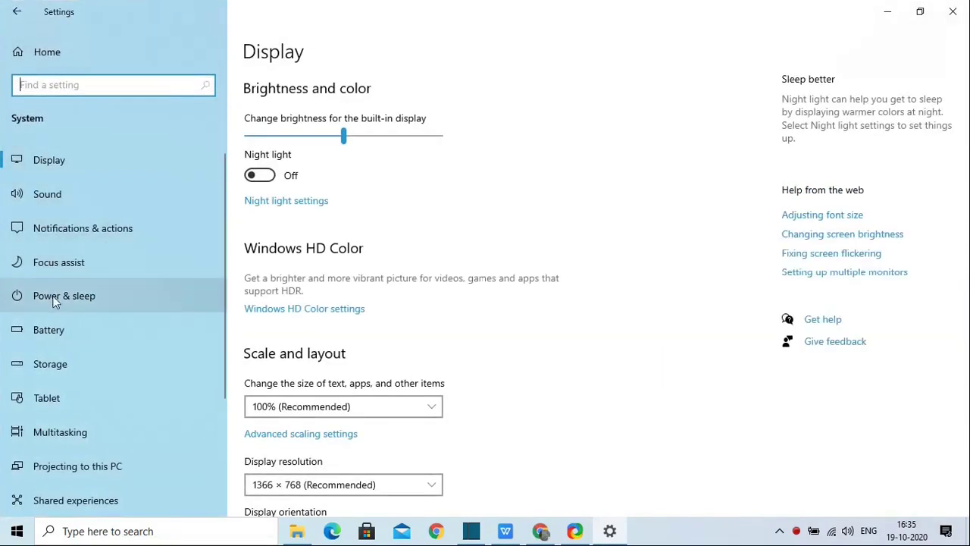
click(56, 360)
scroll(341, 235, down, 3)
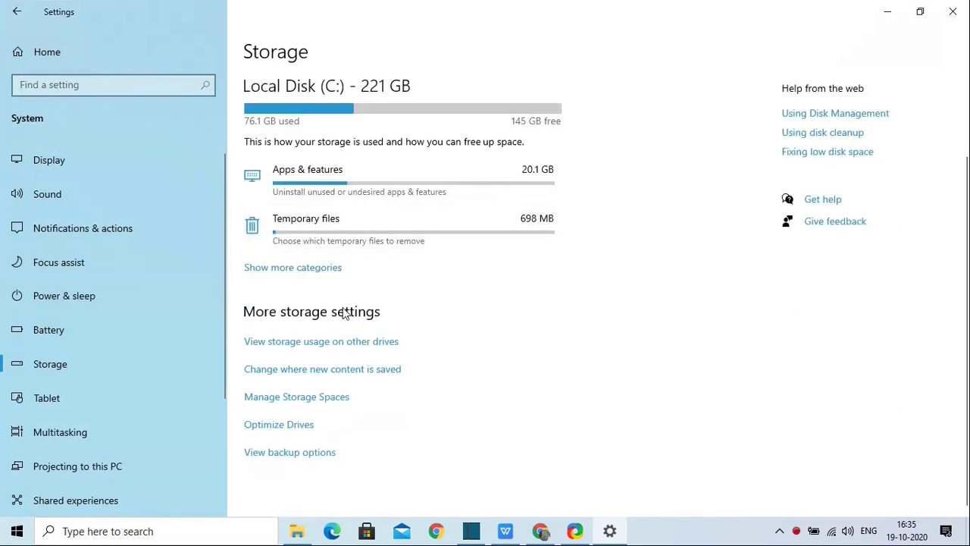
click(295, 433)
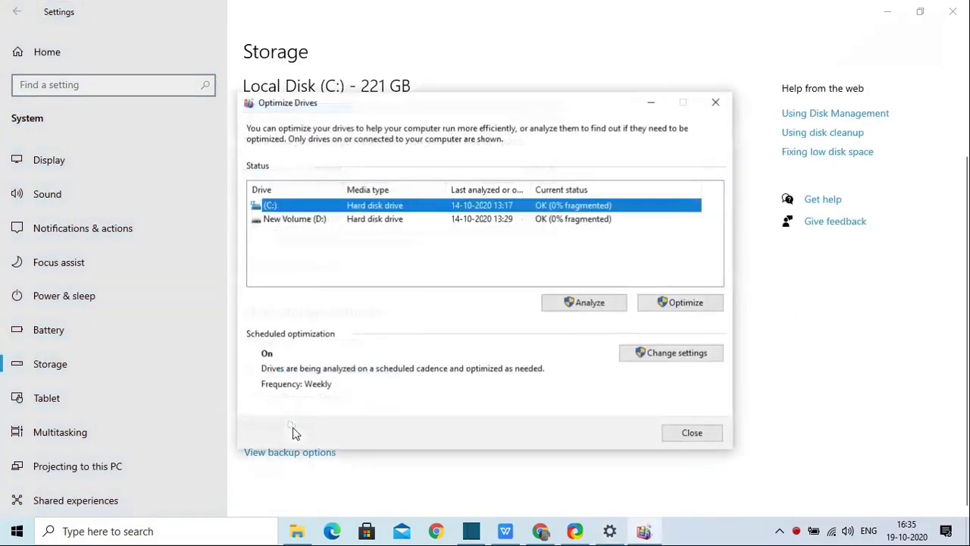
click(394, 221)
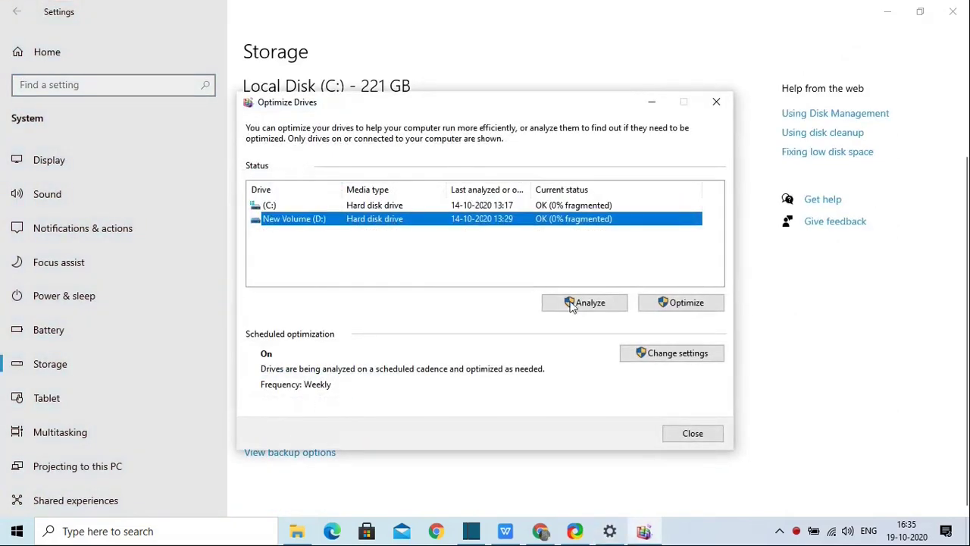
click(686, 303)
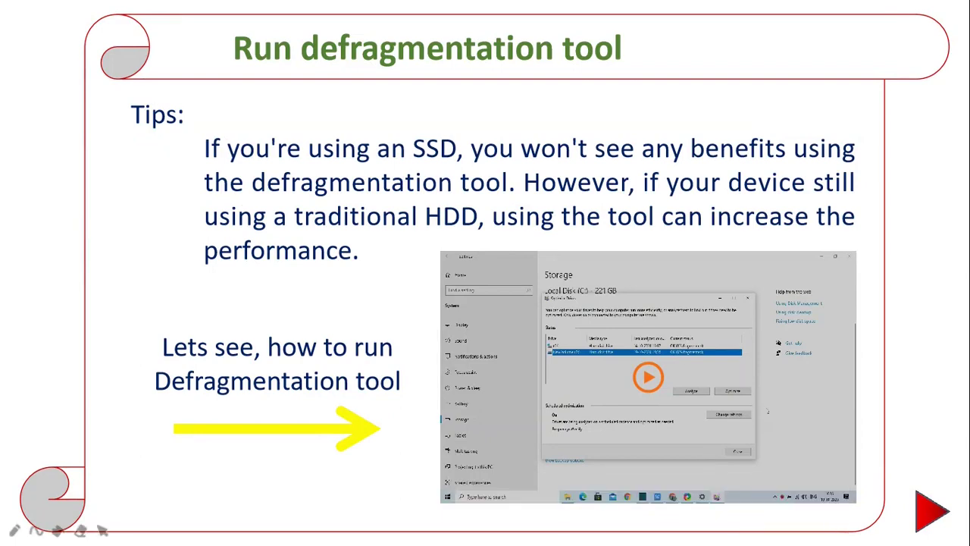
click(926, 515)
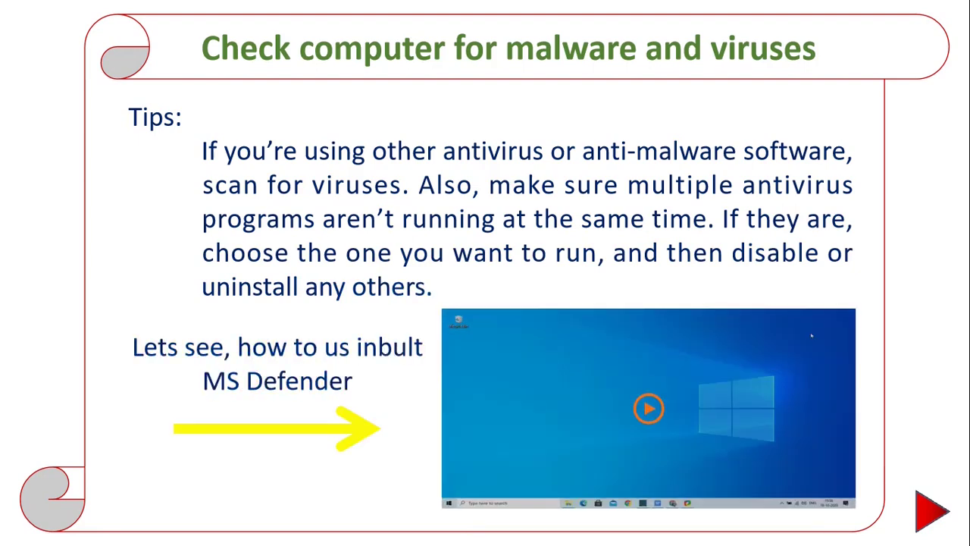
mouse_move(678, 433)
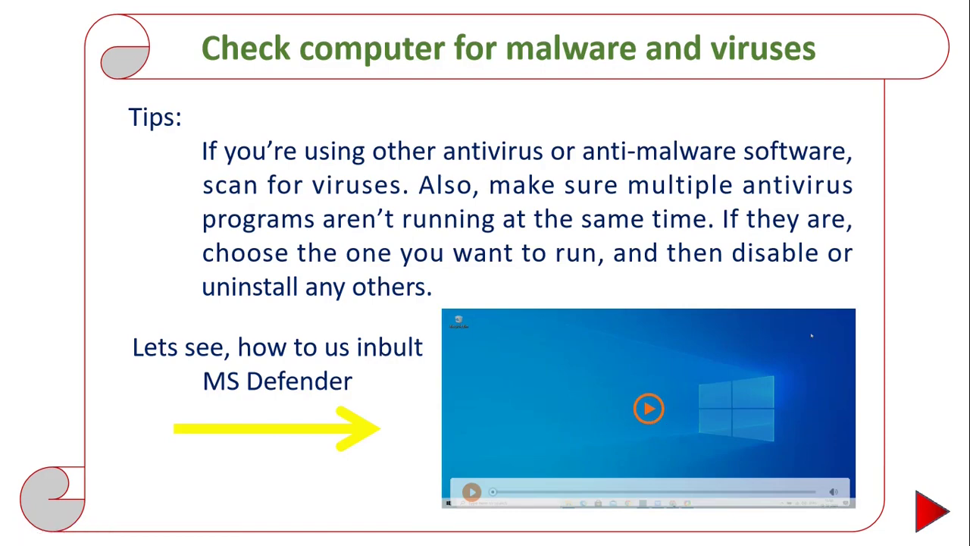
click(652, 417)
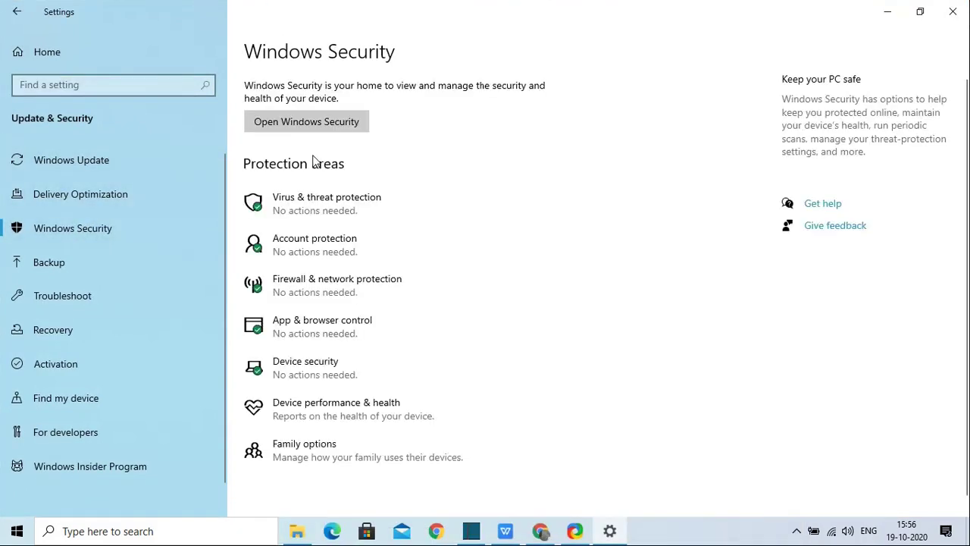
Open the virus and threat scan options in Windows Security and select Microsoft Defender Offline scan
click(294, 127)
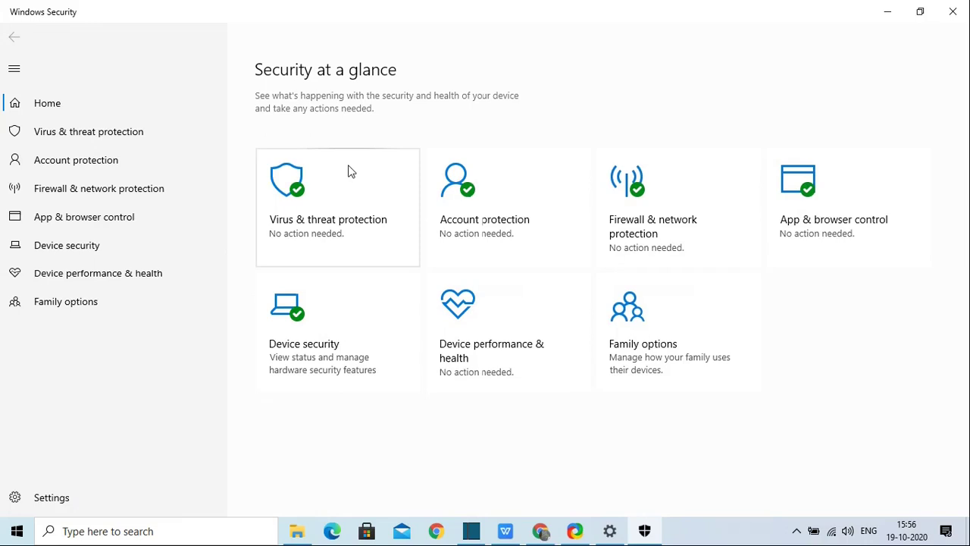
click(117, 132)
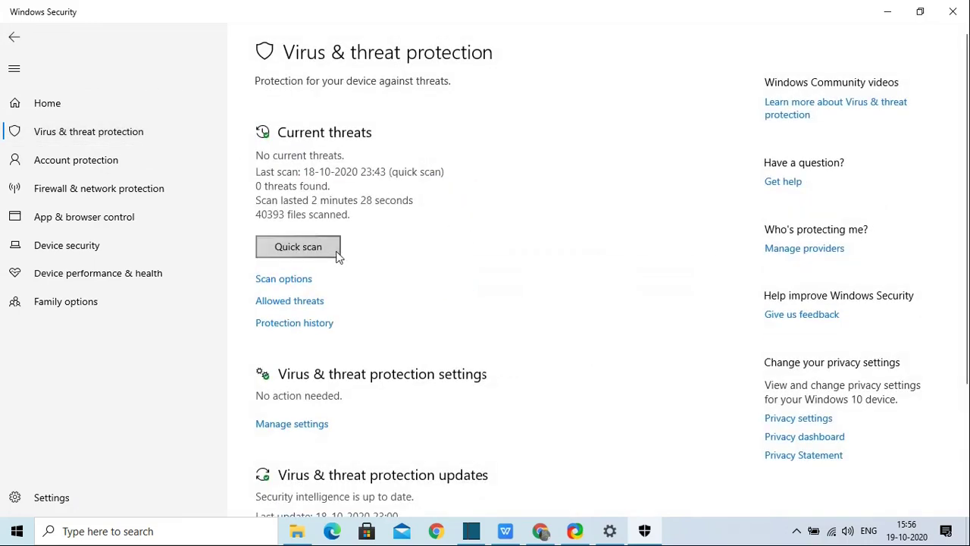
click(295, 278)
scroll(295, 279, down, 3)
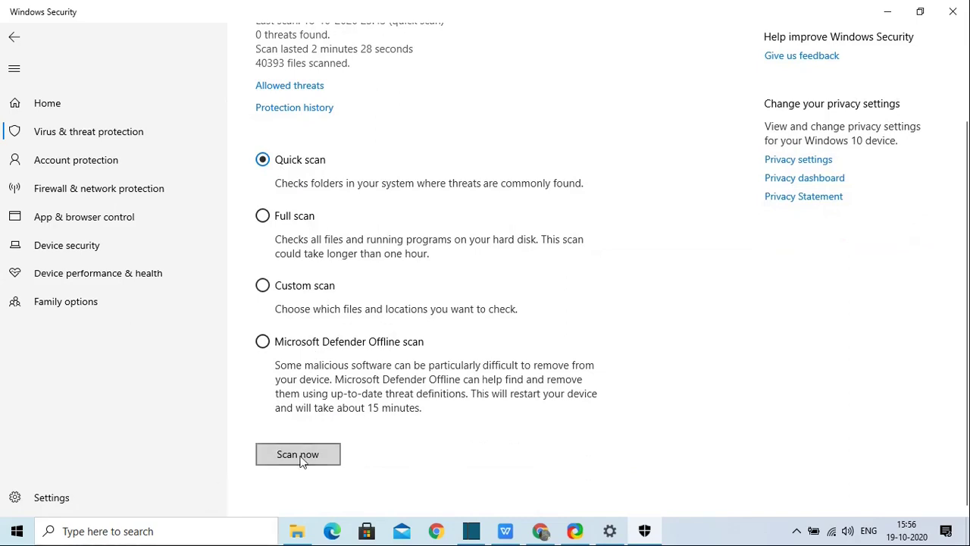
click(263, 351)
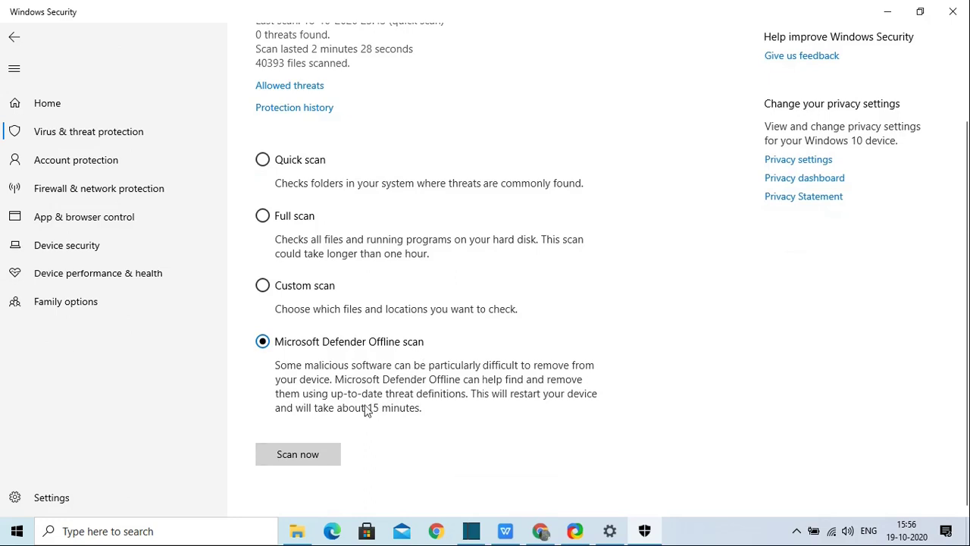